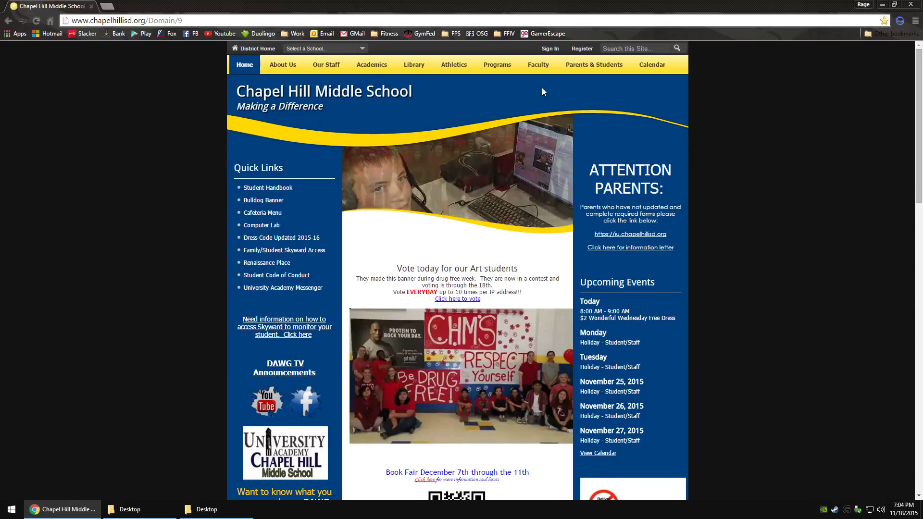
# Step: Point at ClassLink LaunchPad in the Chapel Hill Middle School Faculty menu
pyautogui.moveTo(542, 72)
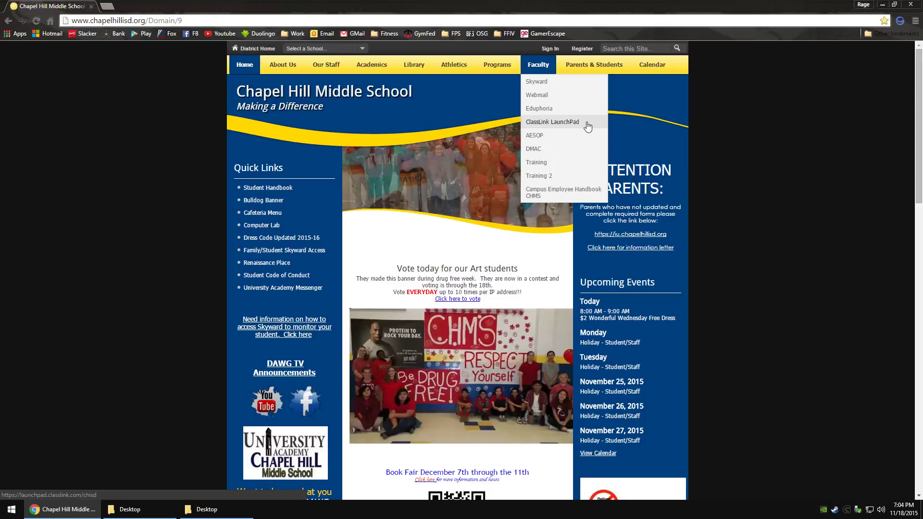
# Step: Open ClassLink LaunchPad from the Faculty links and sign in with the saved username, password and district code
pyautogui.click(587, 126)
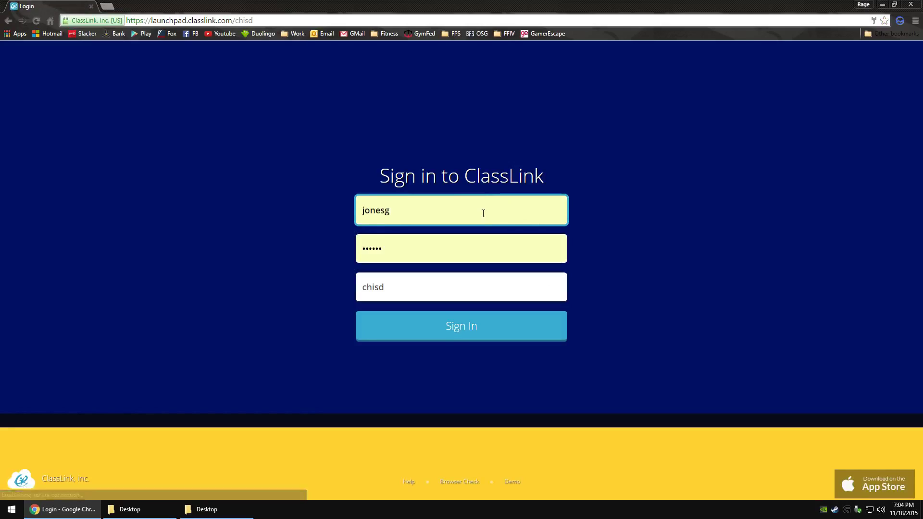
pyautogui.moveTo(391, 210); pyautogui.dragTo(361, 210)
pyautogui.click(403, 215)
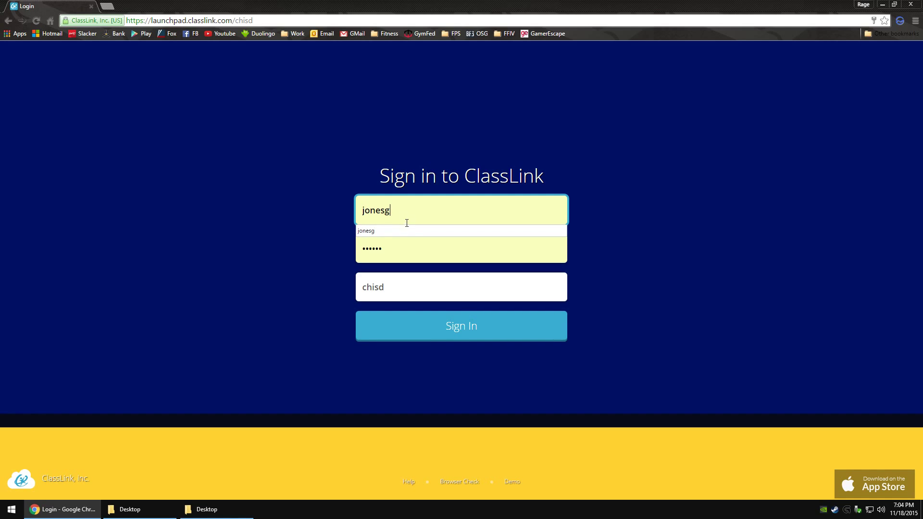
pyautogui.click(407, 226)
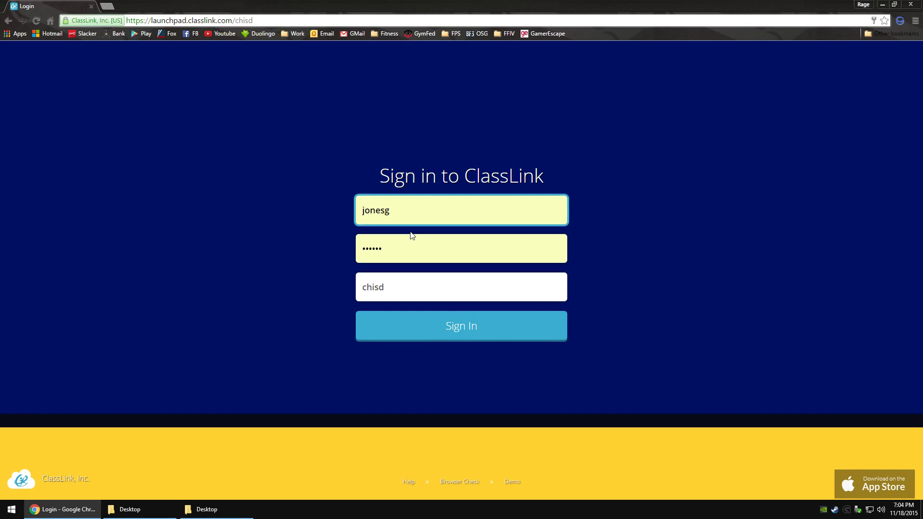
pyautogui.doubleClick(394, 287)
pyautogui.click(402, 290)
pyautogui.click(456, 331)
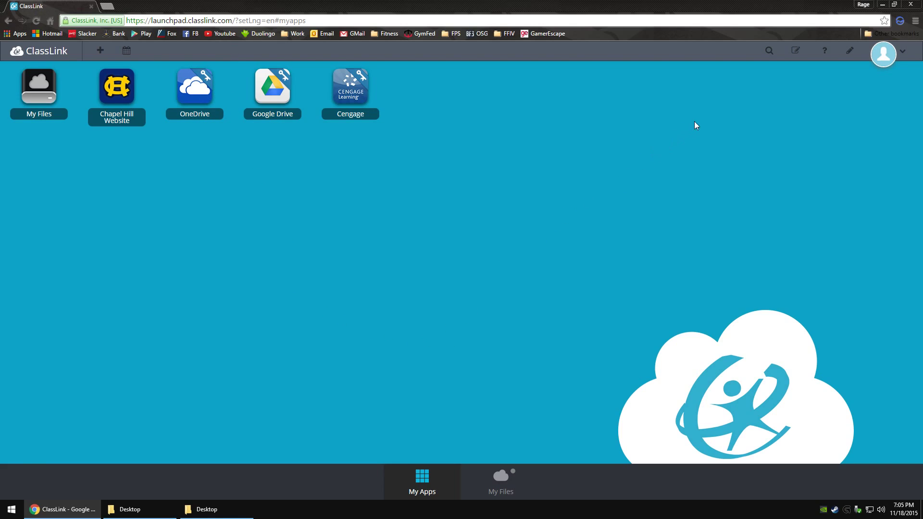
# Step: Try the app search, then turn on Edit mode for the app tiles and finish editing
pyautogui.click(769, 61)
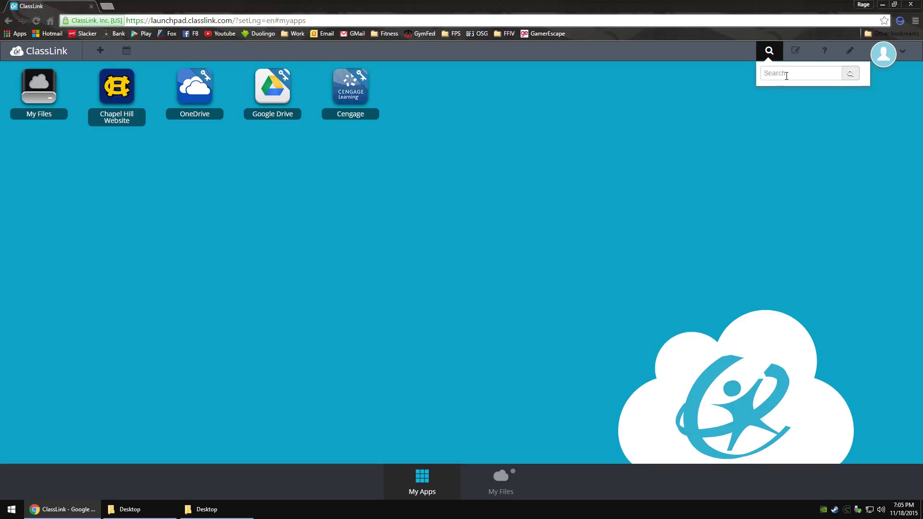
pyautogui.click(796, 52)
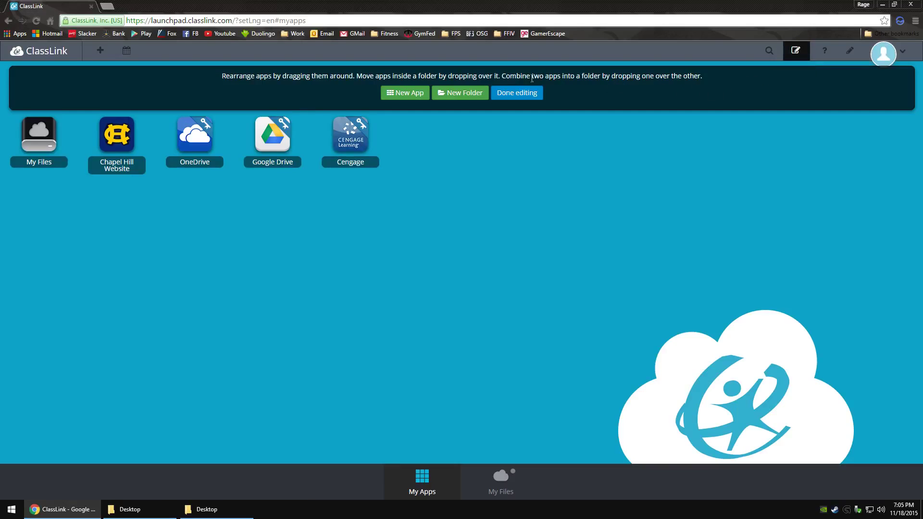
pyautogui.moveTo(273, 122)
pyautogui.click(518, 95)
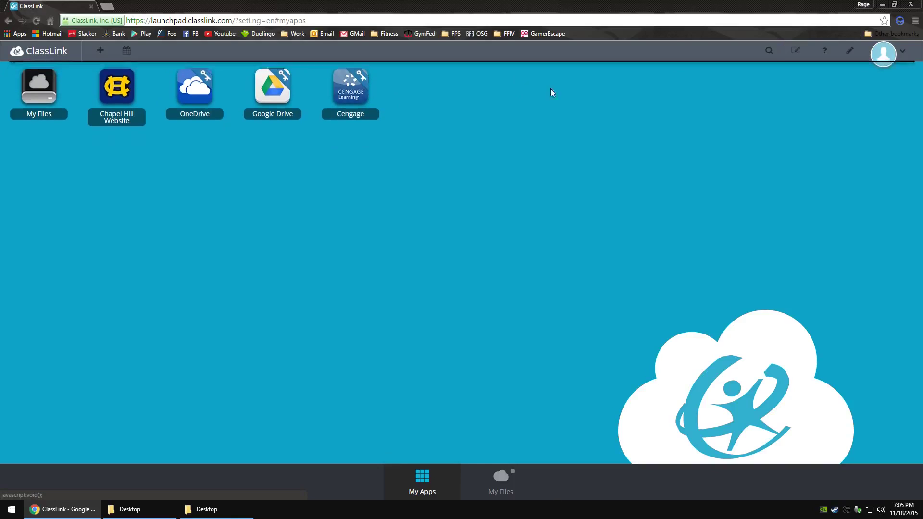
# Step: Add a new note reading 'Test' in the Notes panel, then close the panel
pyautogui.click(849, 52)
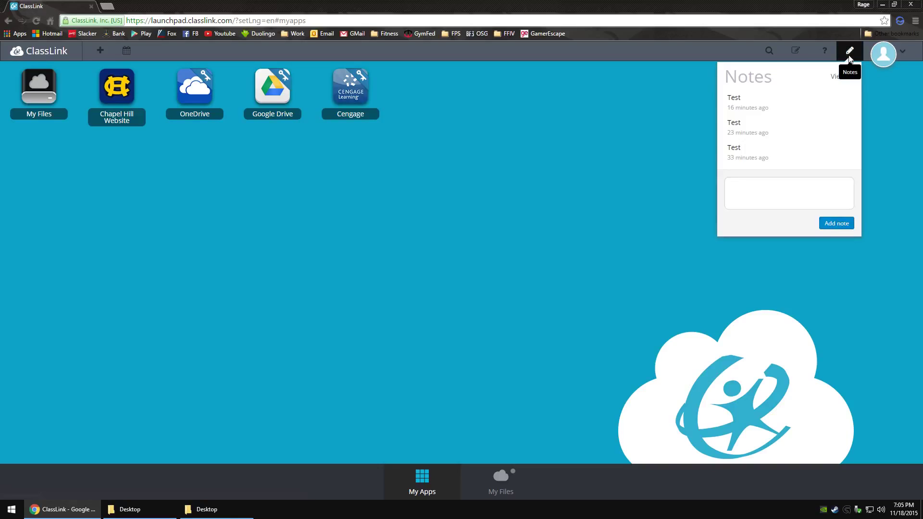
pyautogui.click(770, 187)
pyautogui.write('Test')
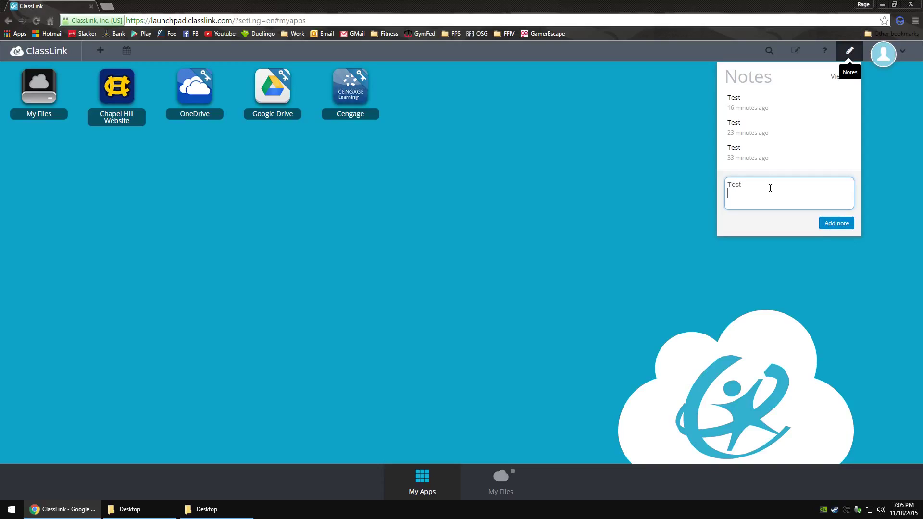
pyautogui.click(825, 223)
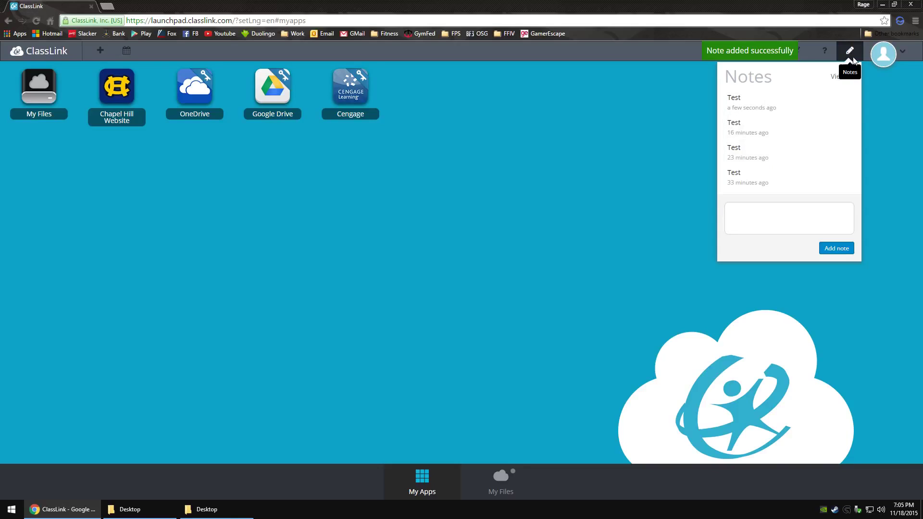
pyautogui.click(883, 204)
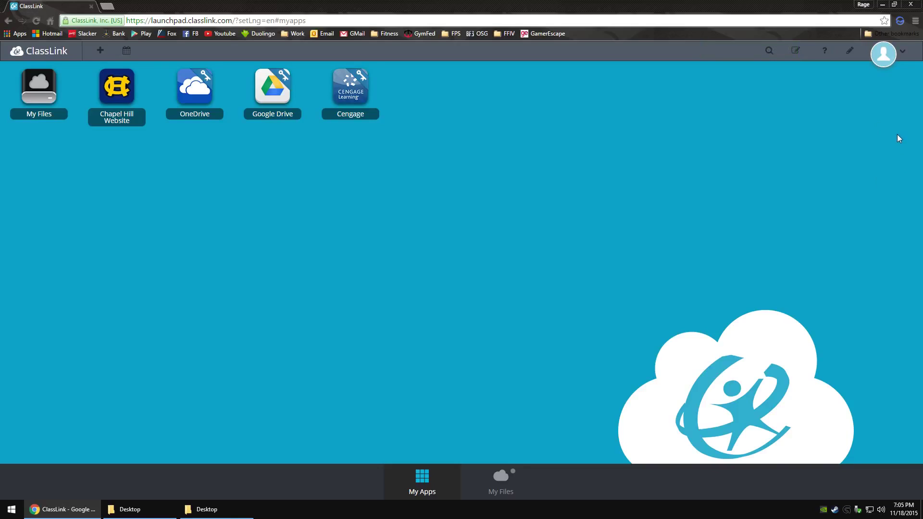
# Step: Open the profile details and highlight the 9.77 GB Cloud Drive Usage figure
pyautogui.click(900, 51)
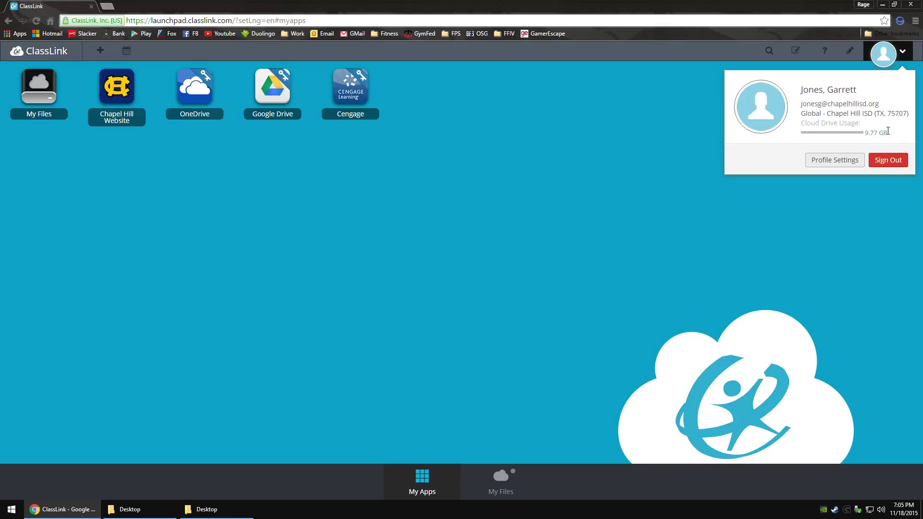
pyautogui.moveTo(890, 134)
pyautogui.mouseDown()
pyautogui.moveTo(867, 124)
pyautogui.moveTo(846, 76)
pyautogui.moveTo(891, 139)
pyautogui.mouseUp()
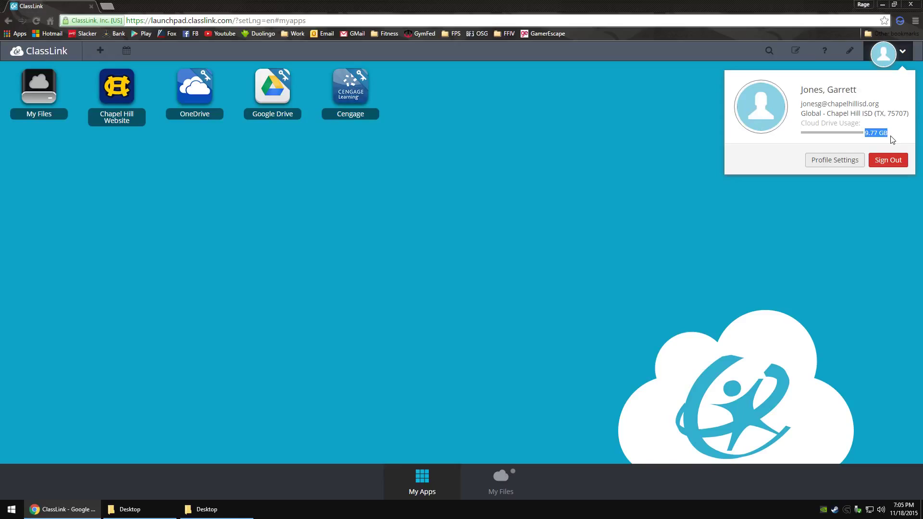
pyautogui.click(891, 139)
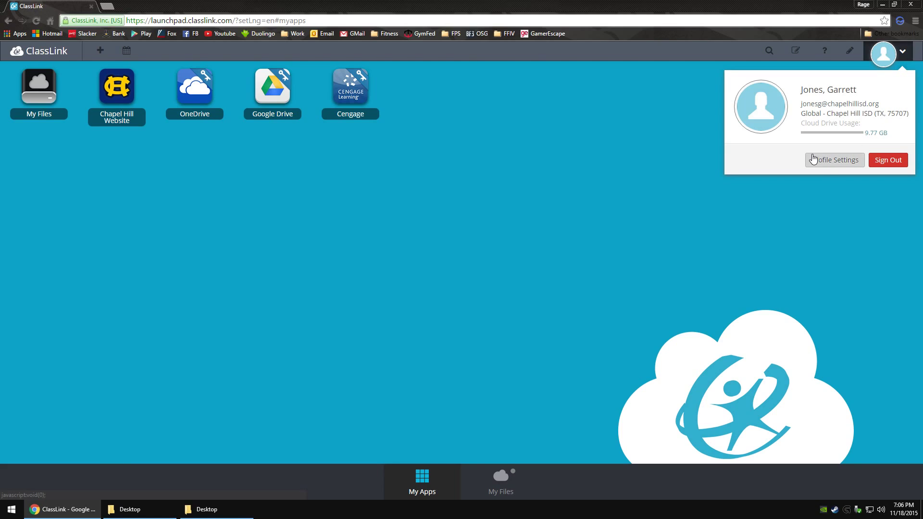
# Step: Open Profile Settings and browse the avatar choices, closing them without picking one
pyautogui.click(835, 161)
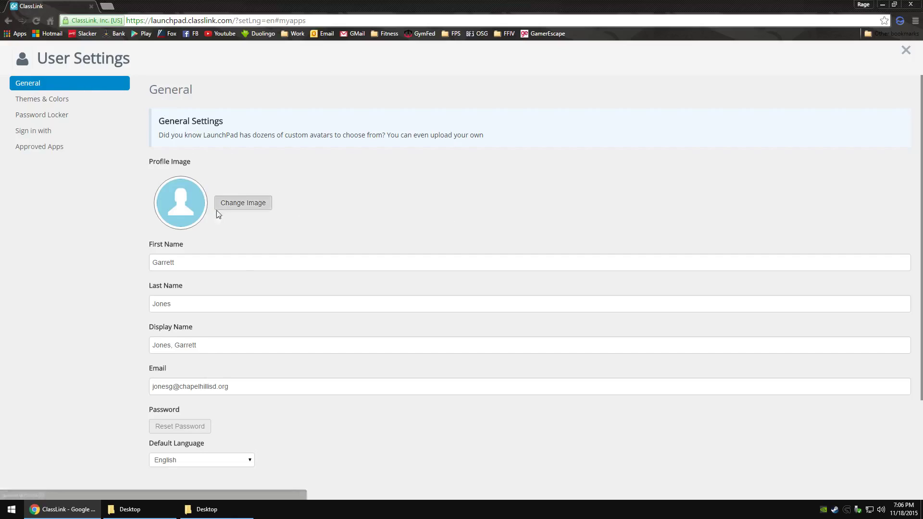
pyautogui.click(254, 204)
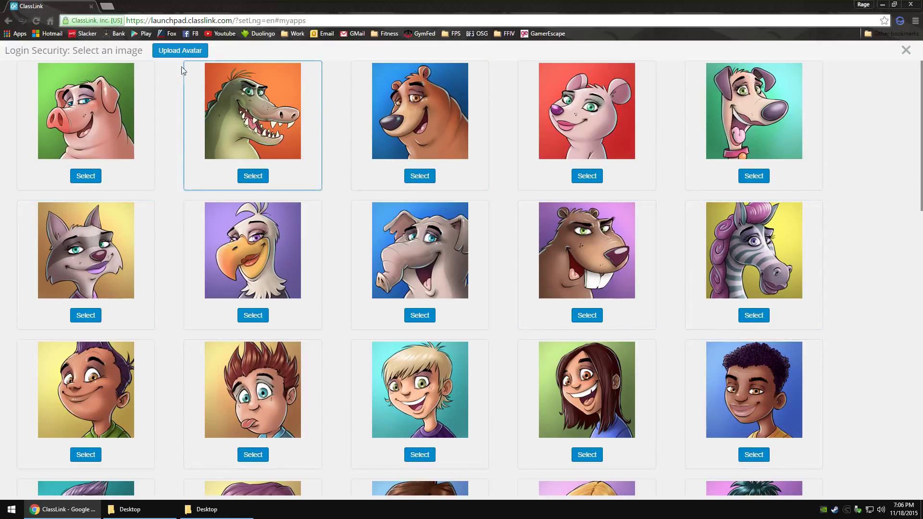
pyautogui.click(905, 50)
# Step: Change the theme colour to purple, view Password Locker, and return to General settings
pyautogui.scroll(-2, 361, 264)
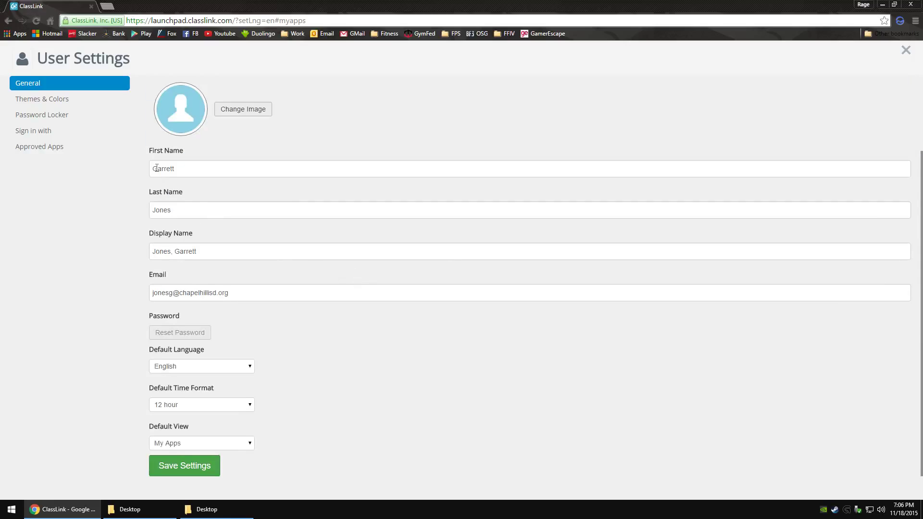
pyautogui.click(64, 99)
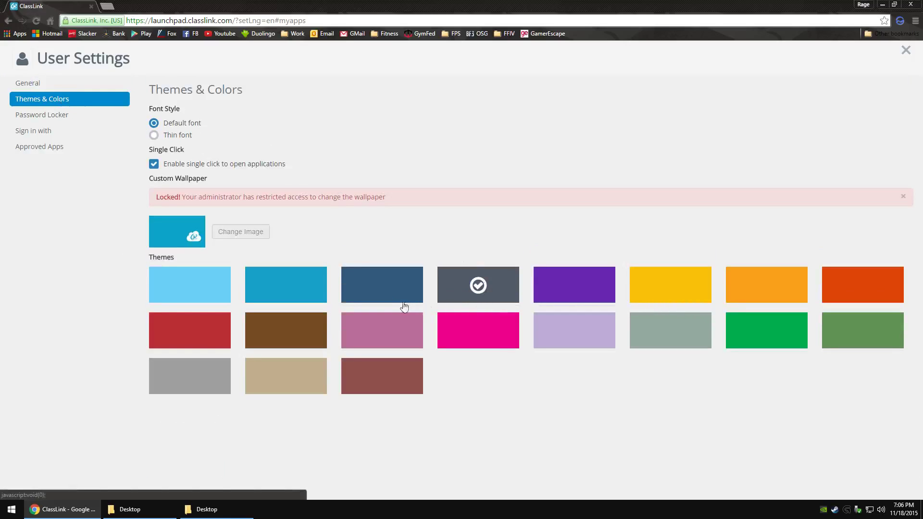
pyautogui.click(377, 291)
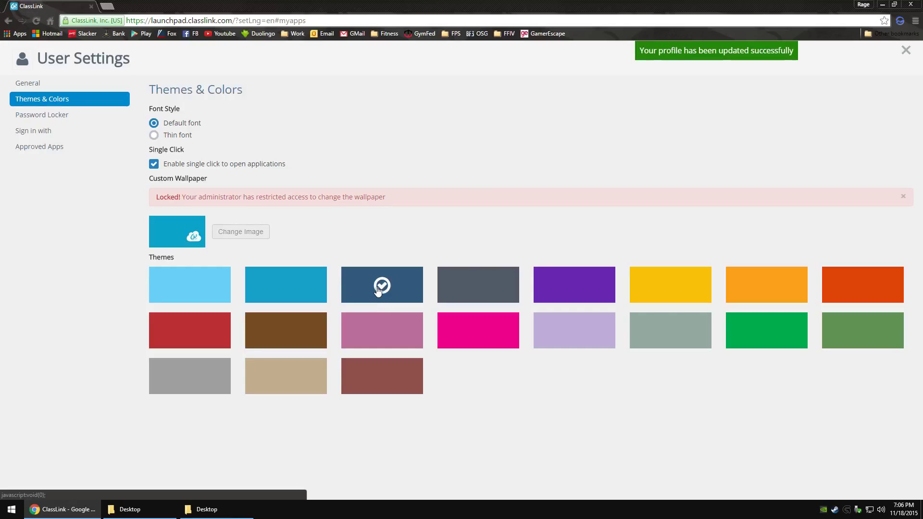
pyautogui.click(574, 287)
pyautogui.click(62, 119)
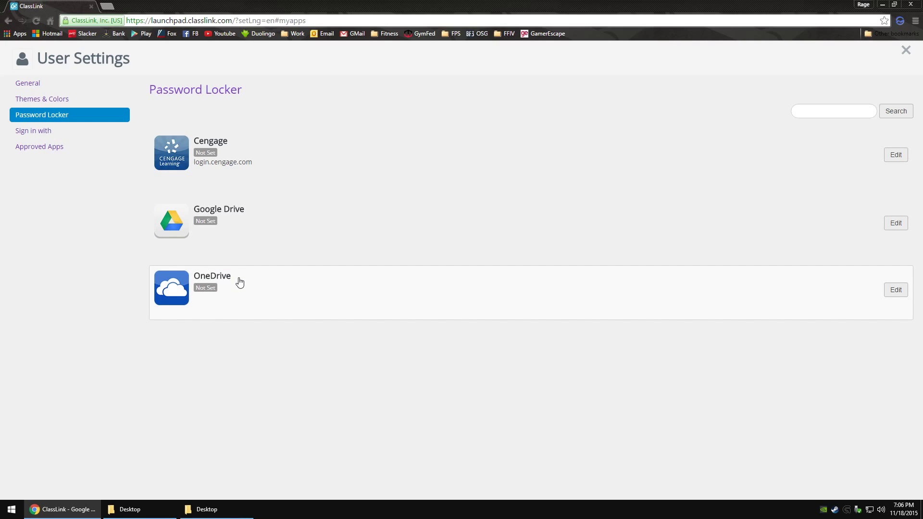
pyautogui.click(56, 87)
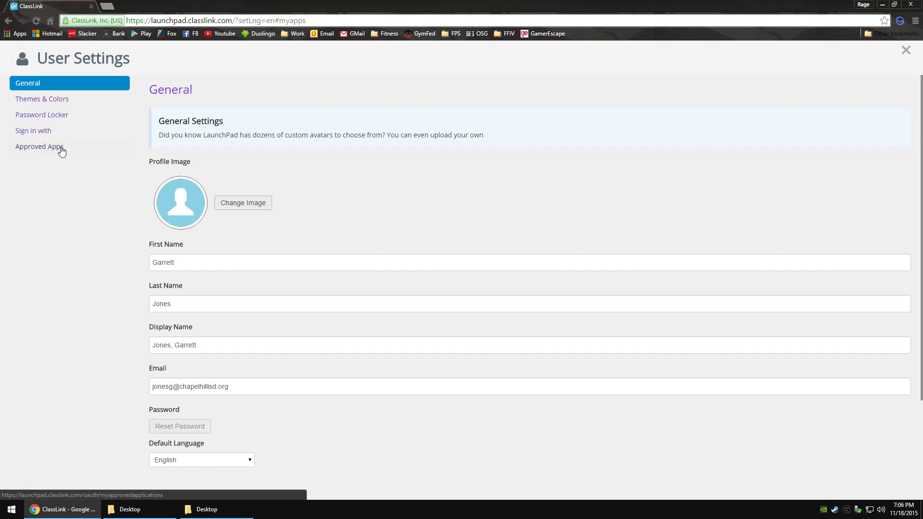
pyautogui.click(905, 51)
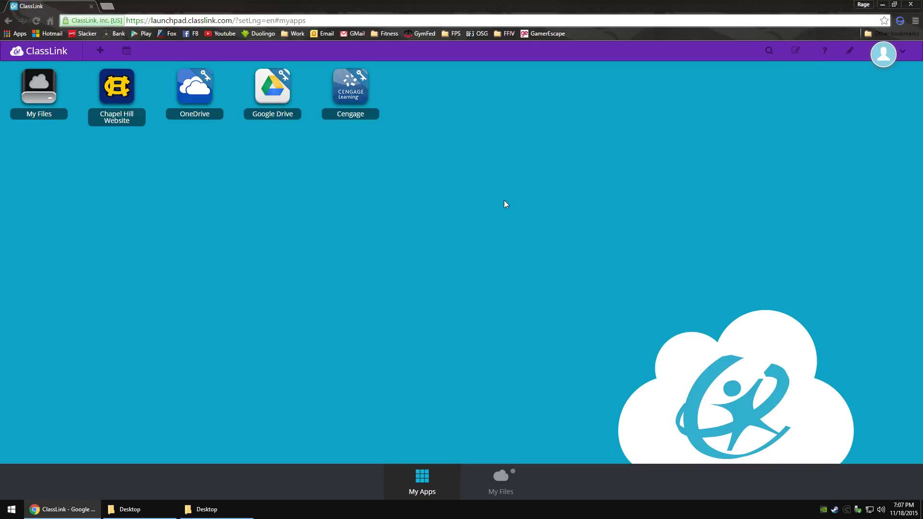
pyautogui.rightClick(427, 151)
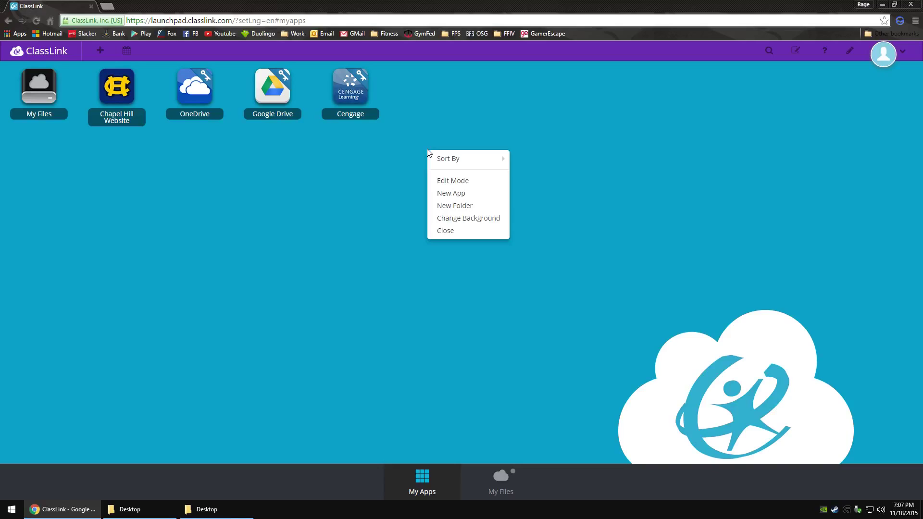
pyautogui.moveTo(457, 159)
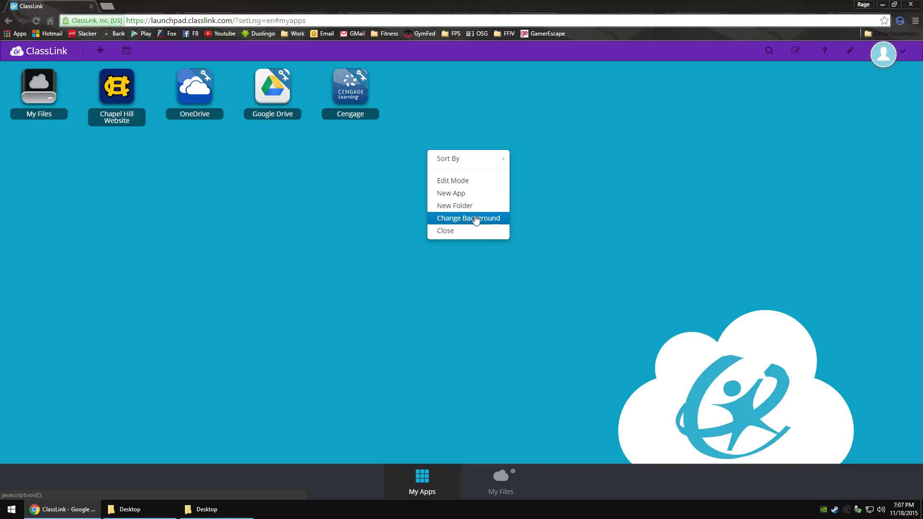
pyautogui.click(302, 182)
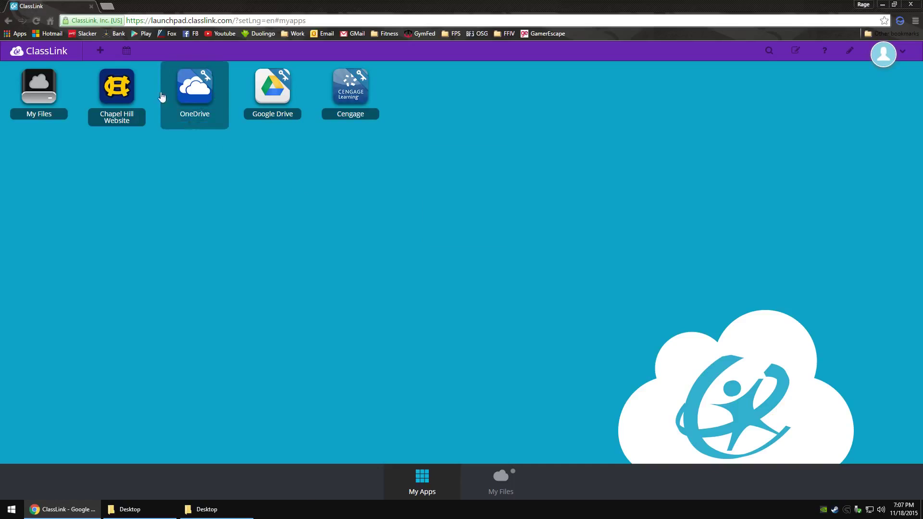
# Step: In the App Library, browse Education > Mathematics to page 3 and add NASA Kids' Club
pyautogui.click(101, 52)
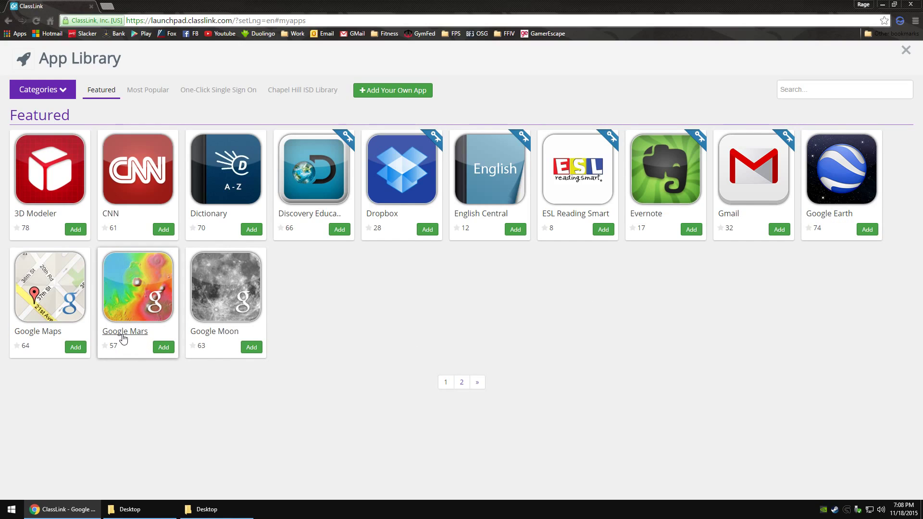
pyautogui.click(63, 91)
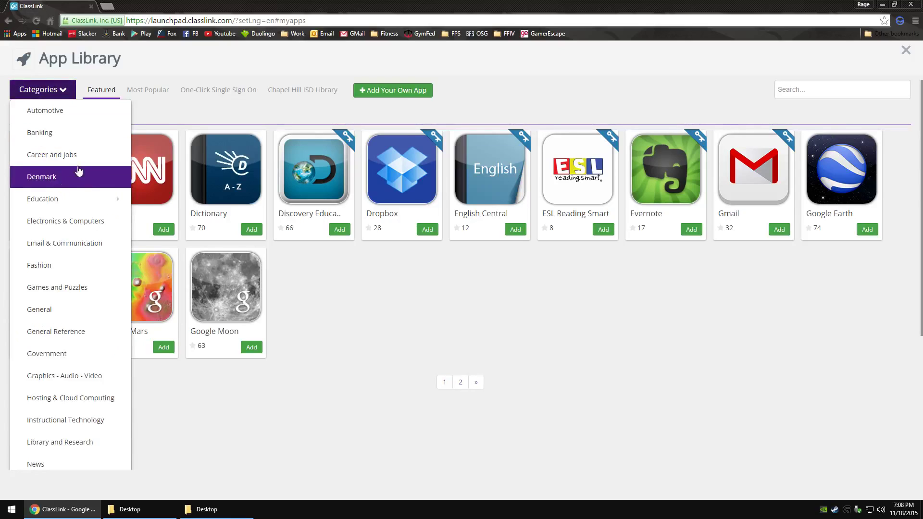
pyautogui.click(107, 116)
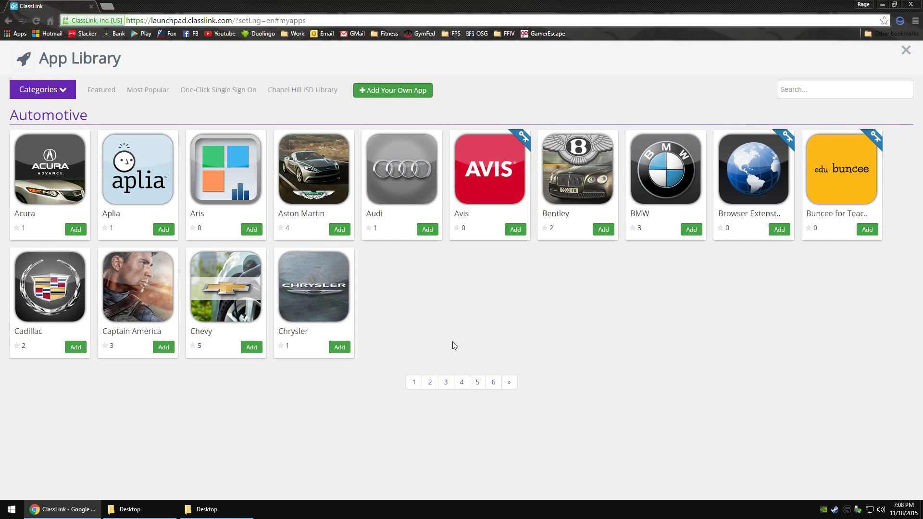
pyautogui.click(62, 90)
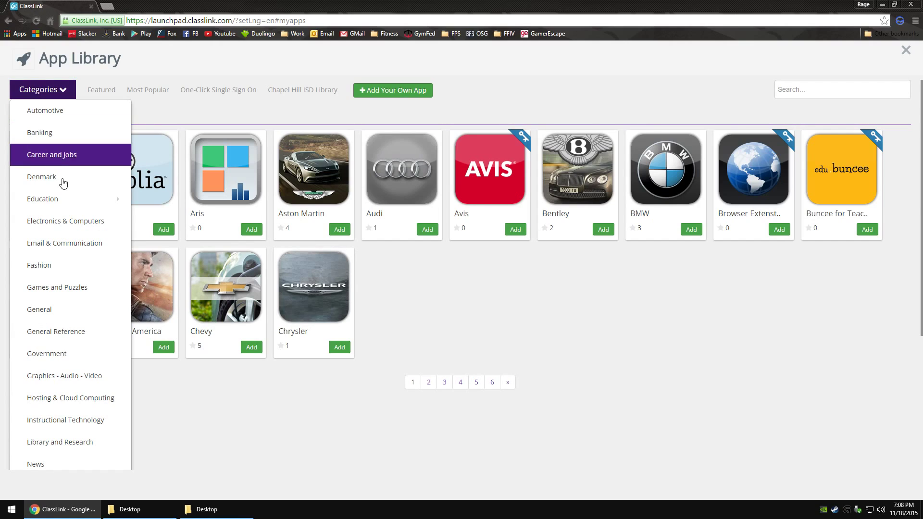
pyautogui.moveTo(115, 199)
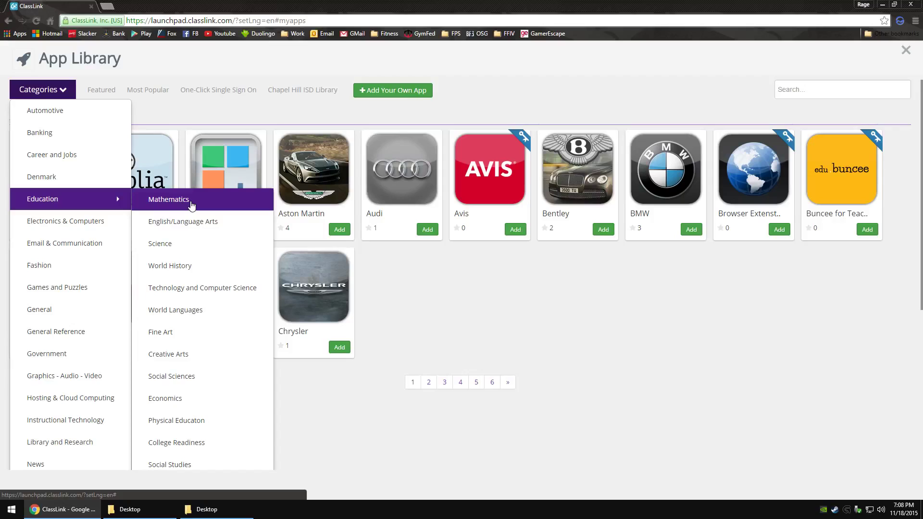
pyautogui.click(191, 206)
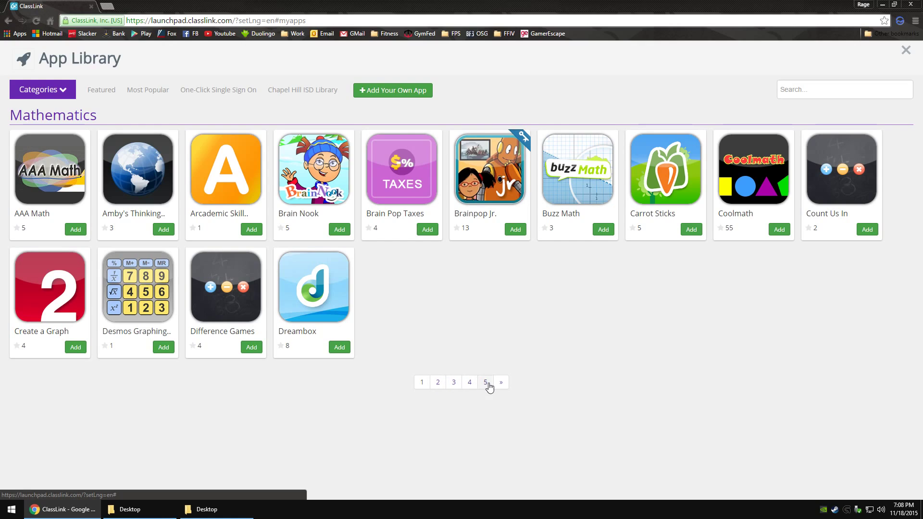
pyautogui.click(438, 387)
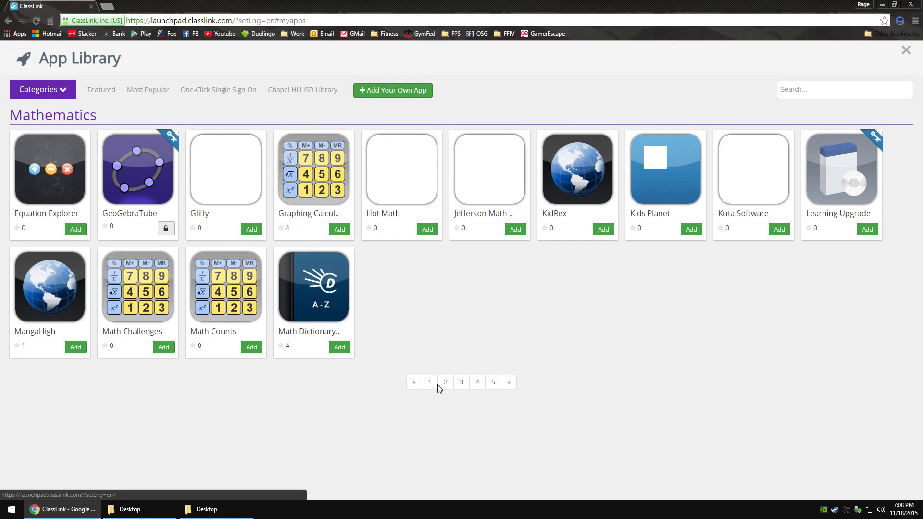
pyautogui.click(460, 383)
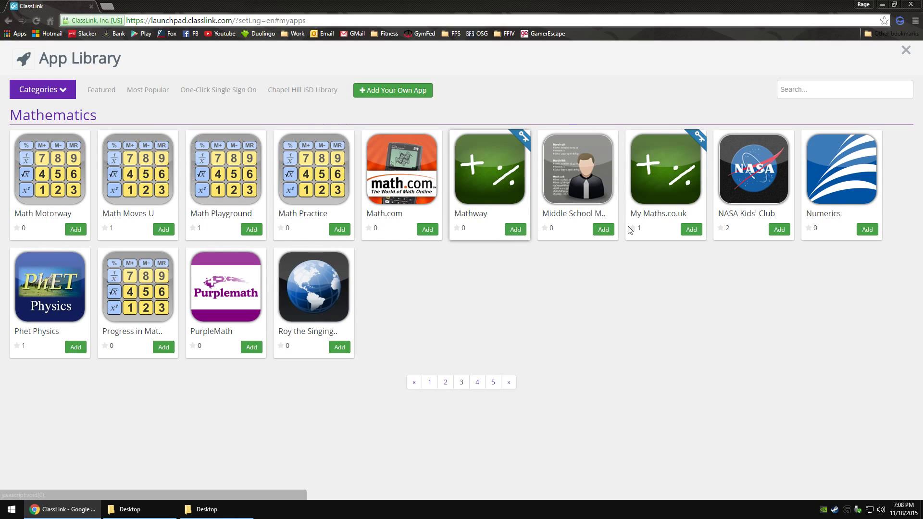
pyautogui.click(780, 230)
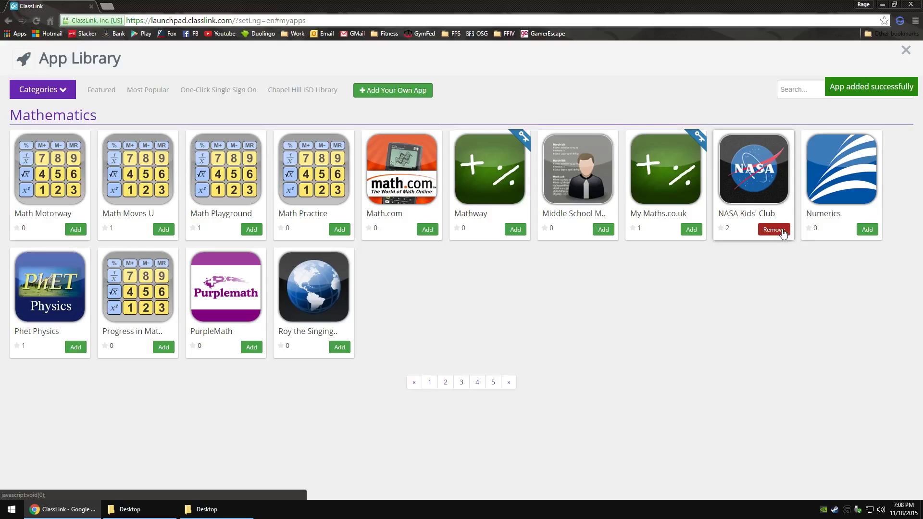
# Step: Close the App Library, then close the opened NASA Kids' Club page
pyautogui.click(906, 51)
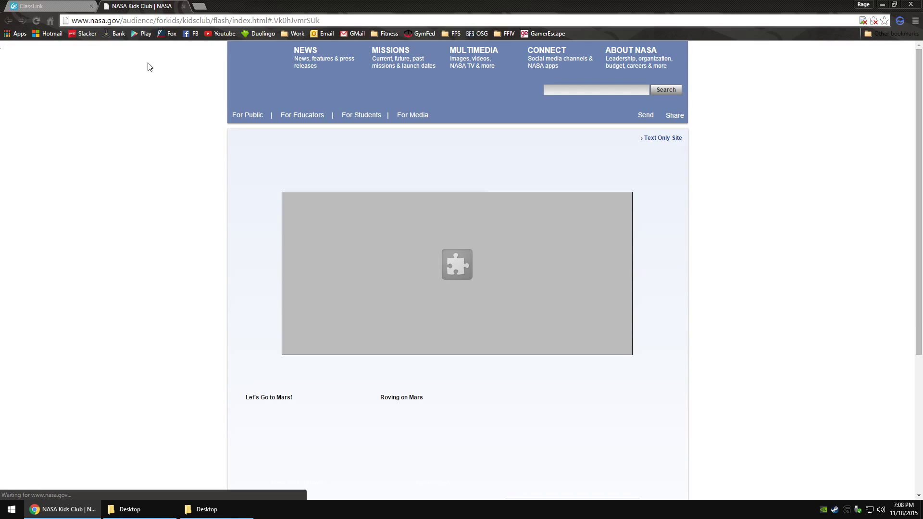
pyautogui.click(183, 6)
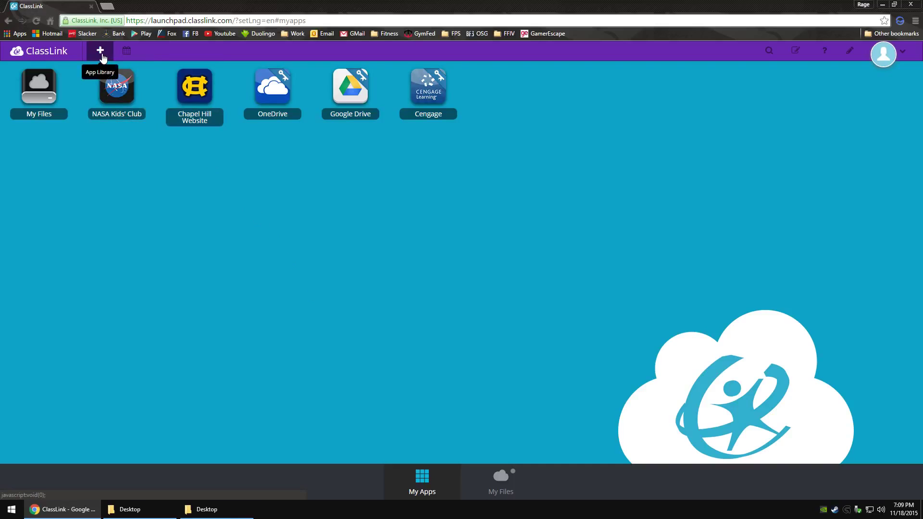
pyautogui.click(127, 53)
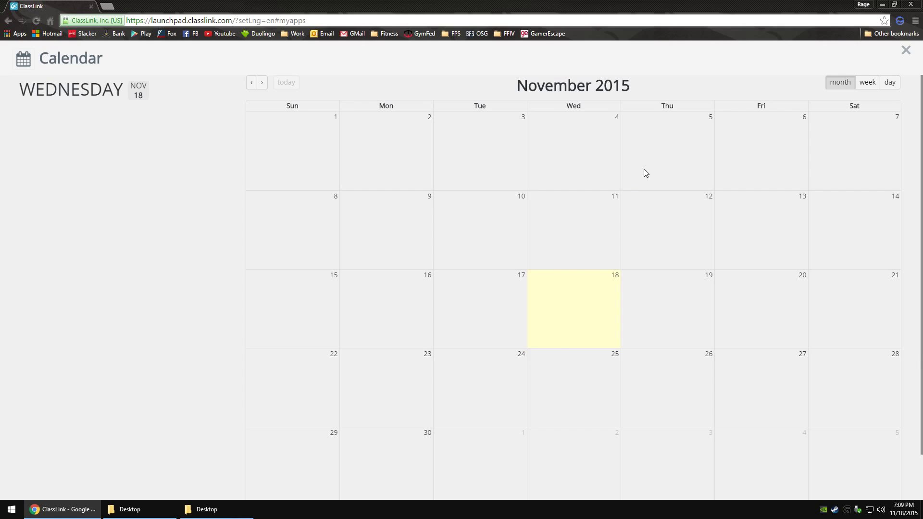
pyautogui.click(903, 52)
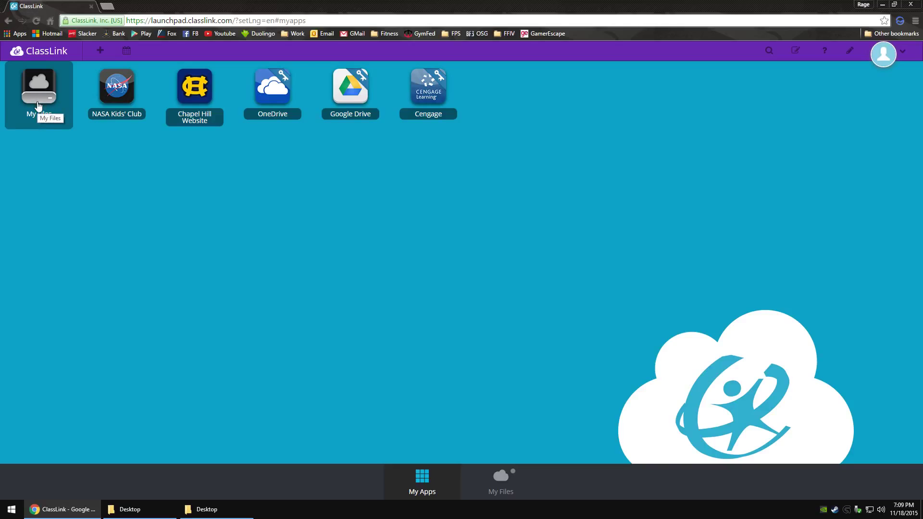
# Step: Switch to My Files and open the H Drive folder
pyautogui.click(508, 493)
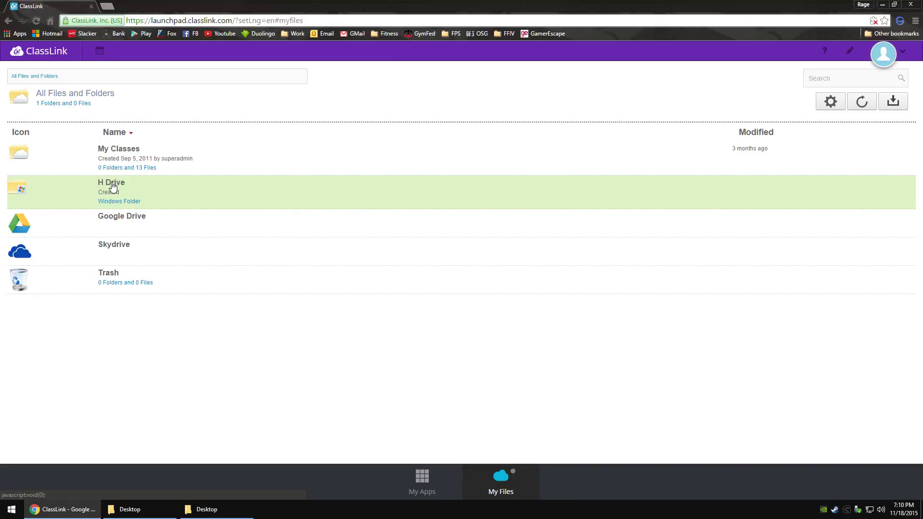
pyautogui.click(112, 183)
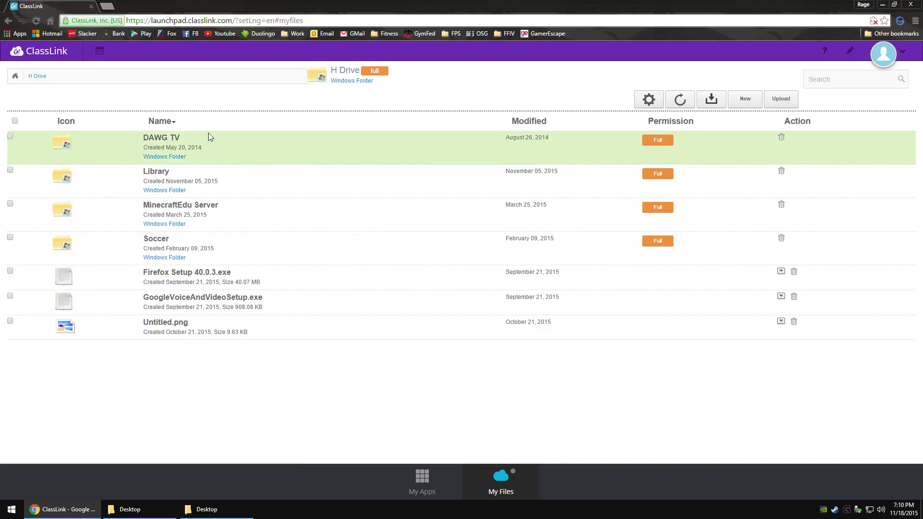
# Step: Open the DAWG TV folder and scroll through its Word and Excel files
pyautogui.click(166, 140)
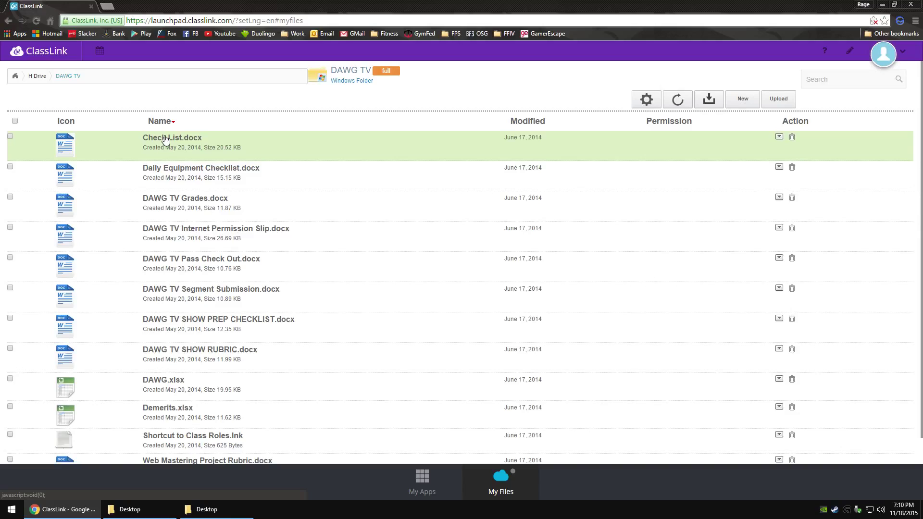
pyautogui.scroll(-1, 213, 331)
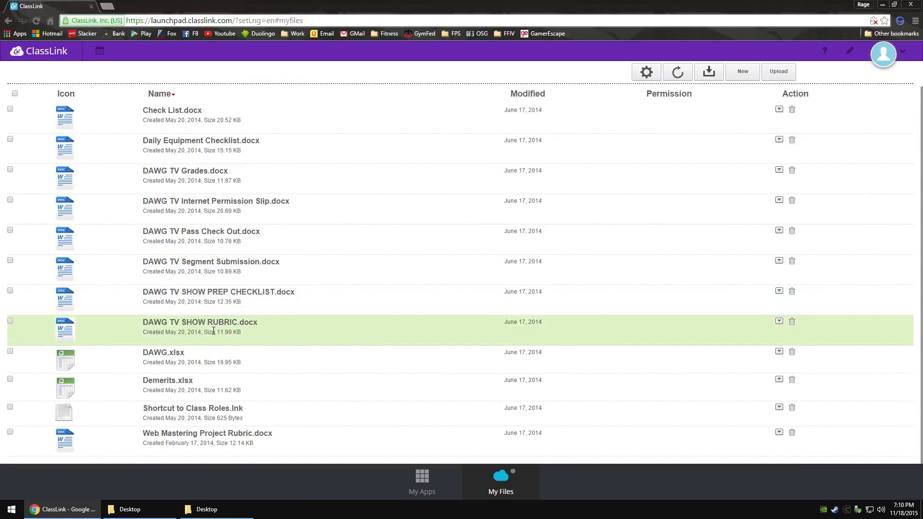
pyautogui.scroll(1, 213, 330)
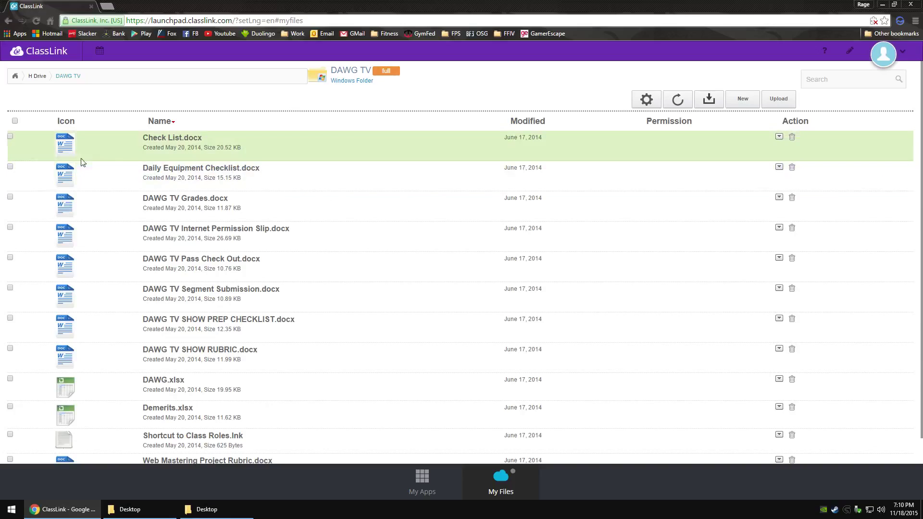
# Step: Select Check List.docx, open and dismiss its actions menu, then go back up to H Drive
pyautogui.click(10, 136)
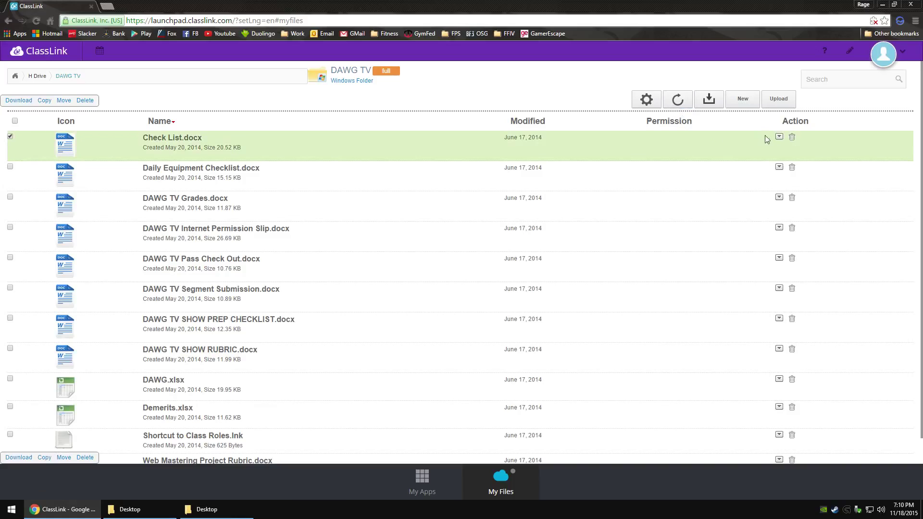
pyautogui.click(779, 137)
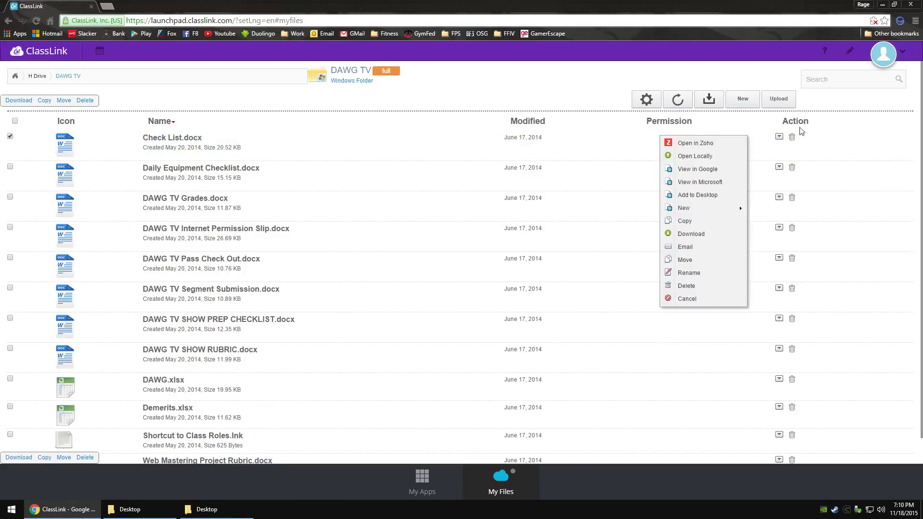
pyautogui.click(779, 138)
pyautogui.click(779, 138)
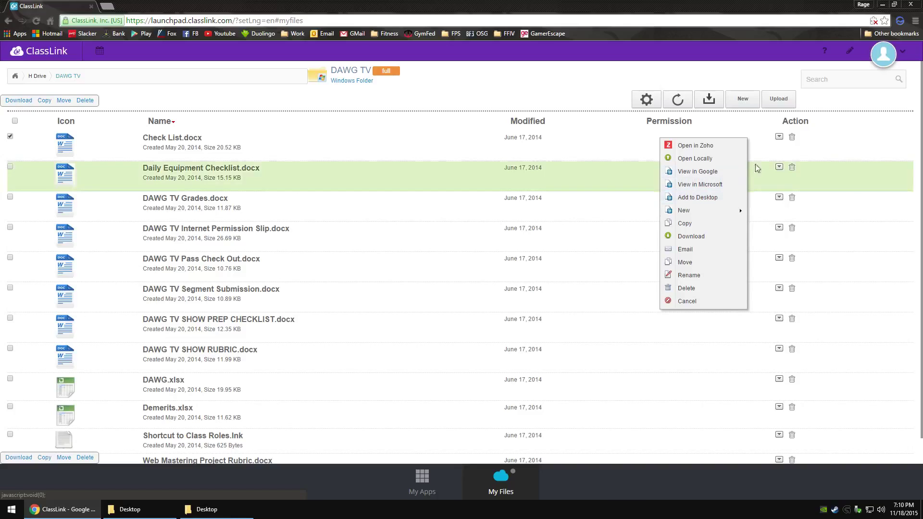
pyautogui.click(831, 139)
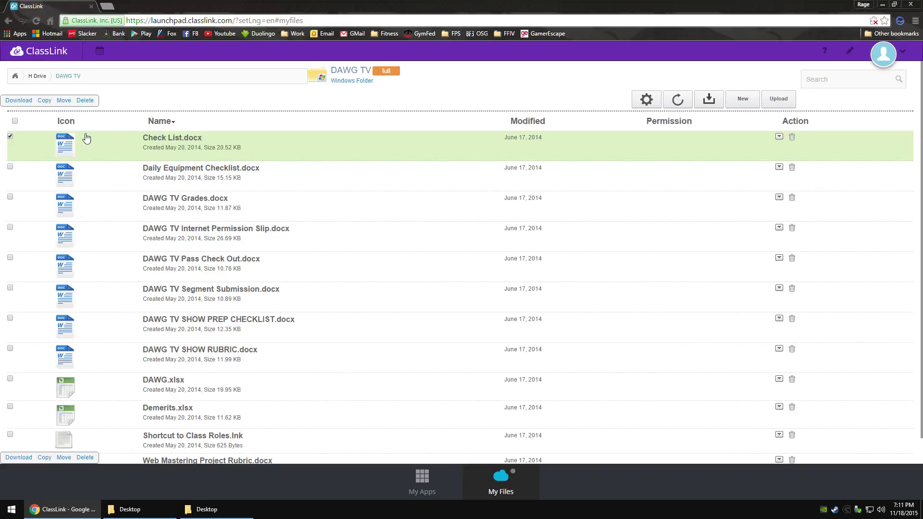
pyautogui.click(37, 80)
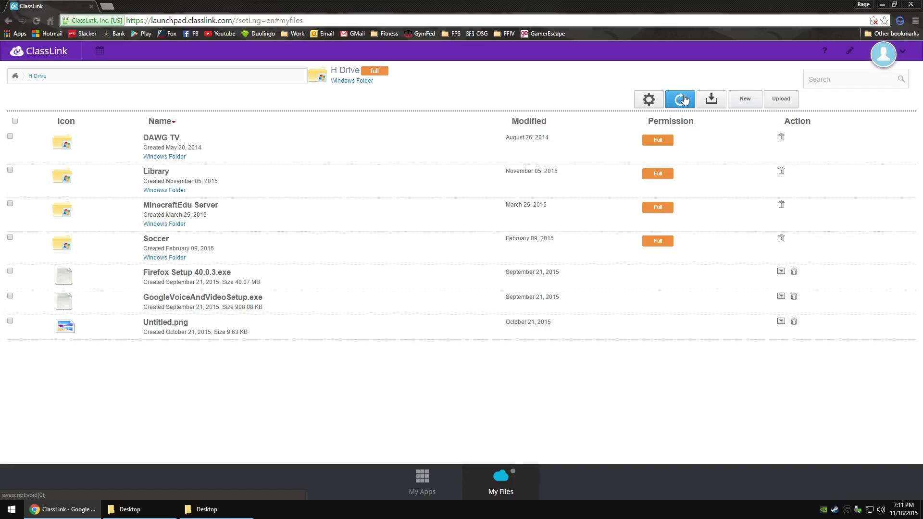
# Step: Refresh the H Drive, create a new folder named Test, and open it
pyautogui.click(682, 99)
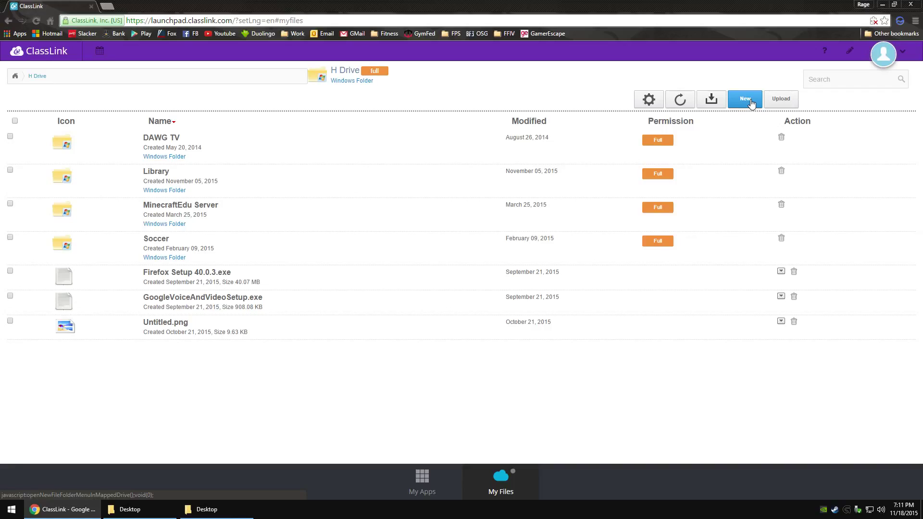
pyautogui.click(747, 103)
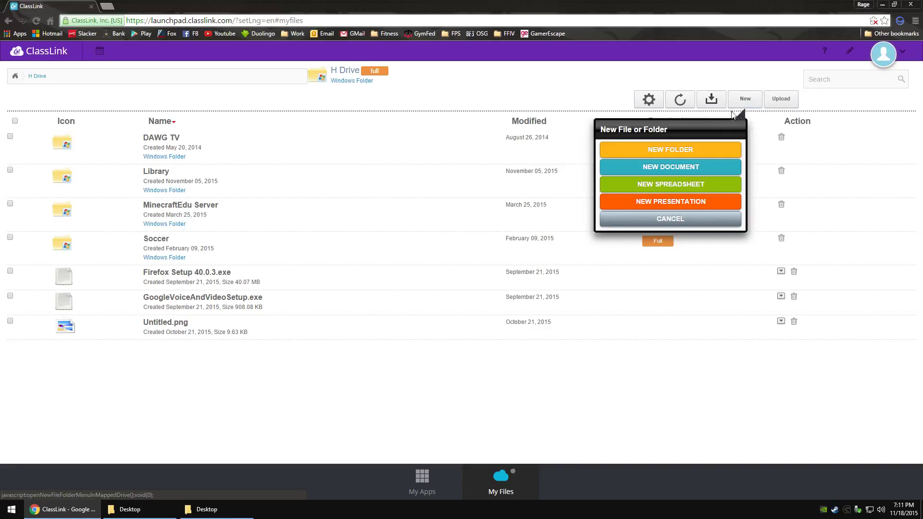
pyautogui.click(685, 151)
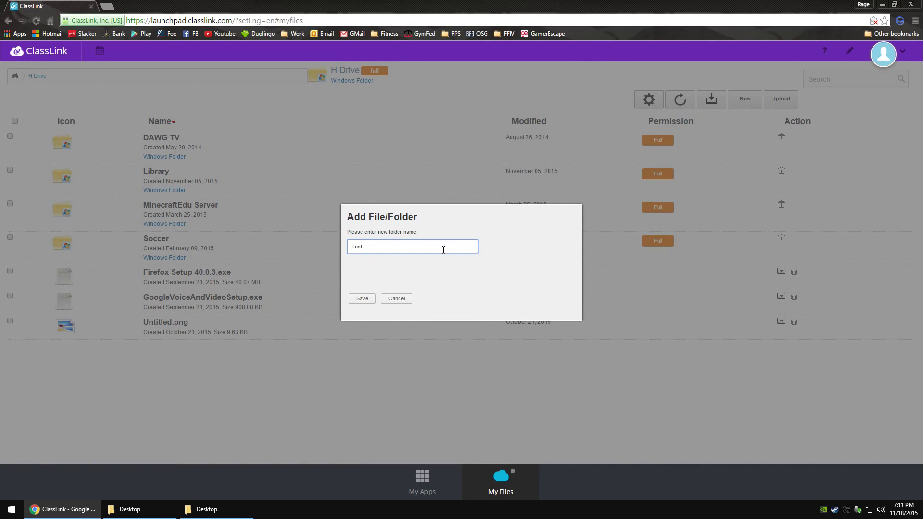
pyautogui.click(375, 300)
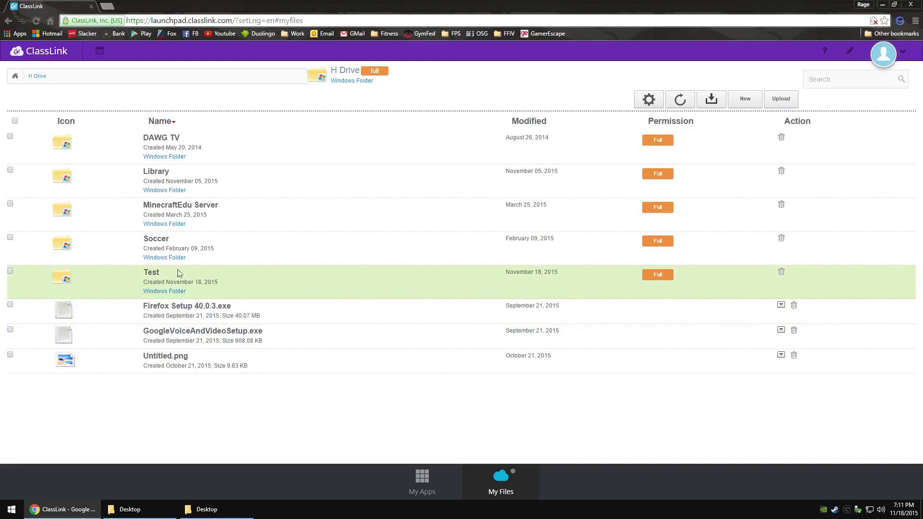
pyautogui.click(152, 275)
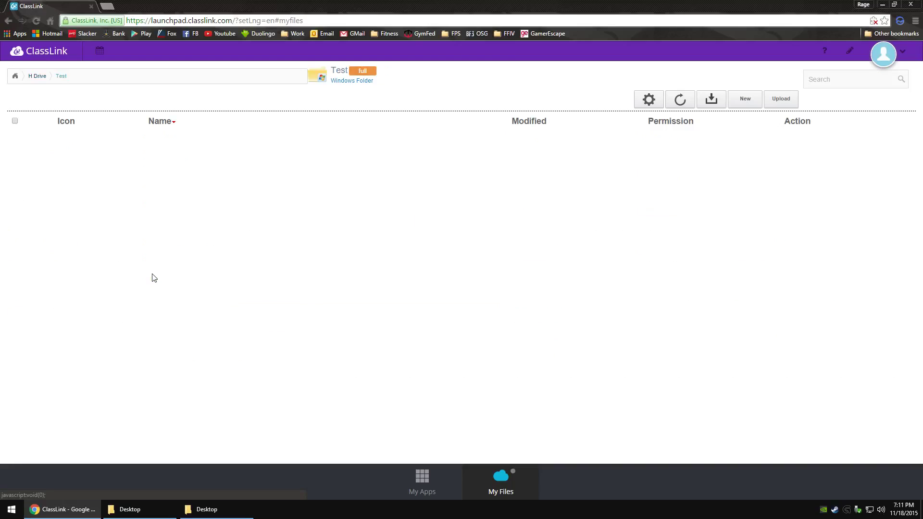
# Step: Create a new document named Test (Test.docx) inside the Test folder on the H Drive
pyautogui.click(746, 101)
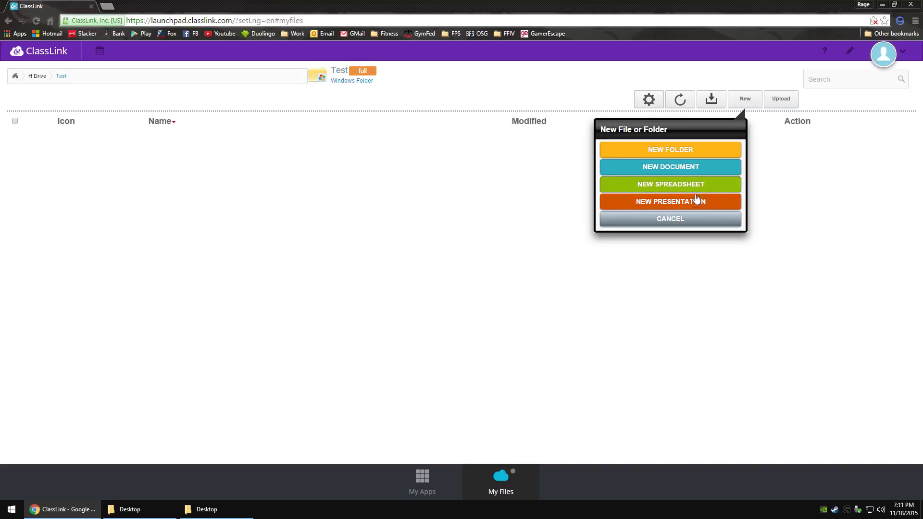
pyautogui.click(669, 168)
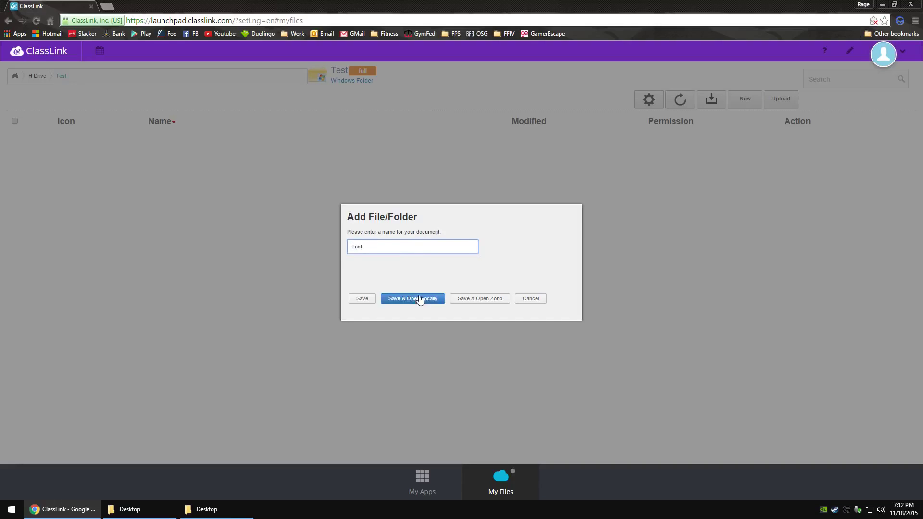
pyautogui.click(361, 300)
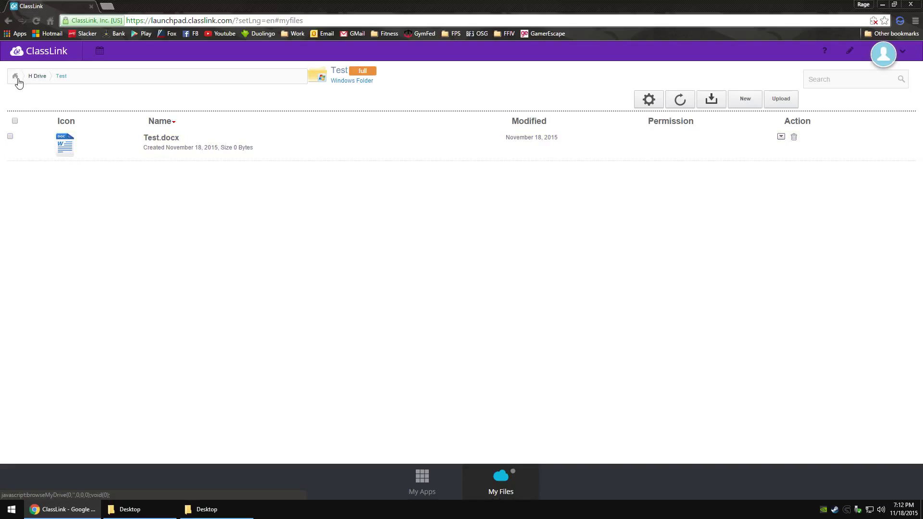
# Step: From the top level of all files, disconnect Skydrive in Manage Services, then reconnect it by signing in to Microsoft
pyautogui.click(17, 79)
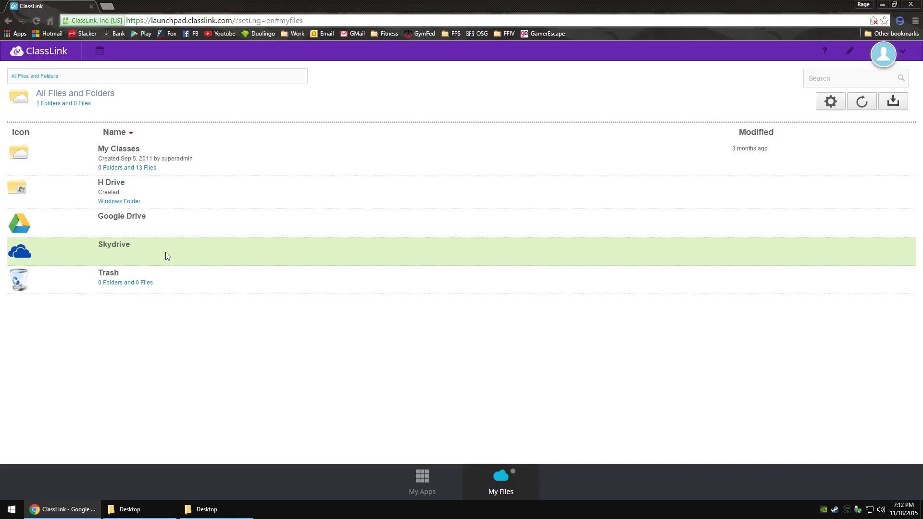
pyautogui.rightClick(162, 250)
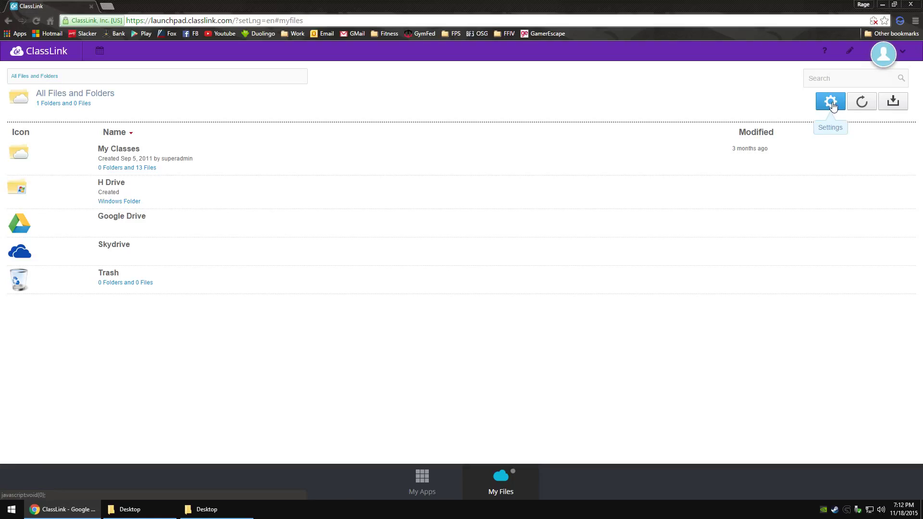
pyautogui.click(831, 103)
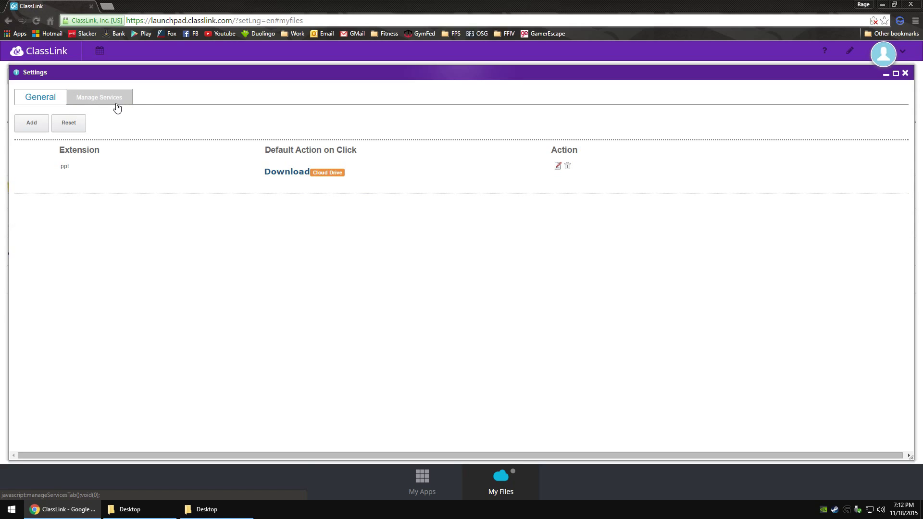
pyautogui.click(101, 98)
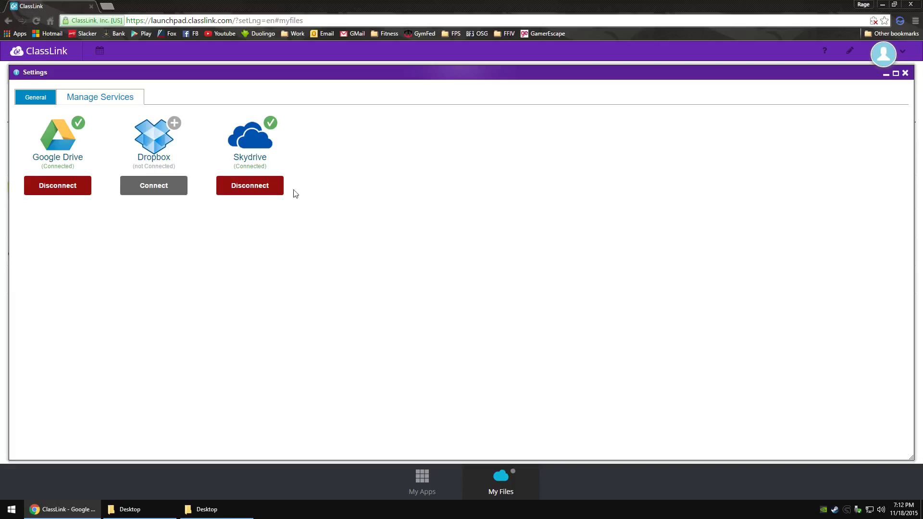
pyautogui.click(250, 186)
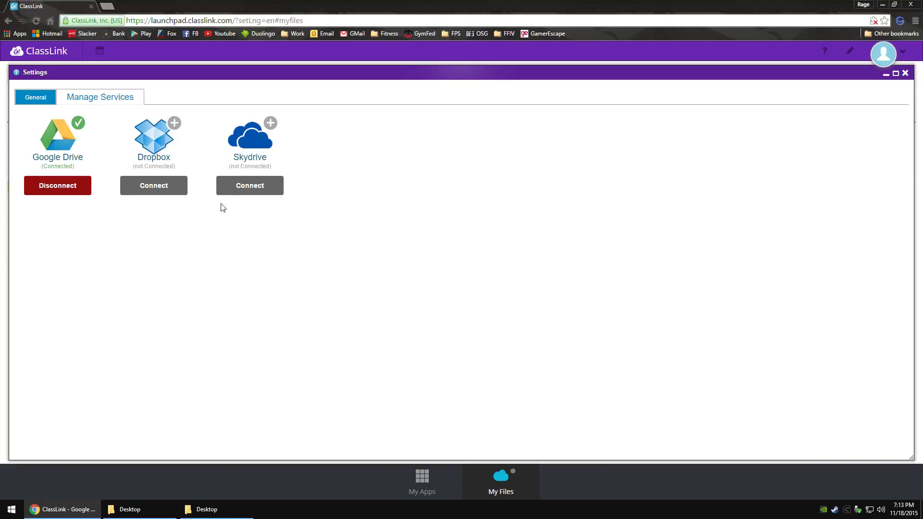
pyautogui.click(258, 186)
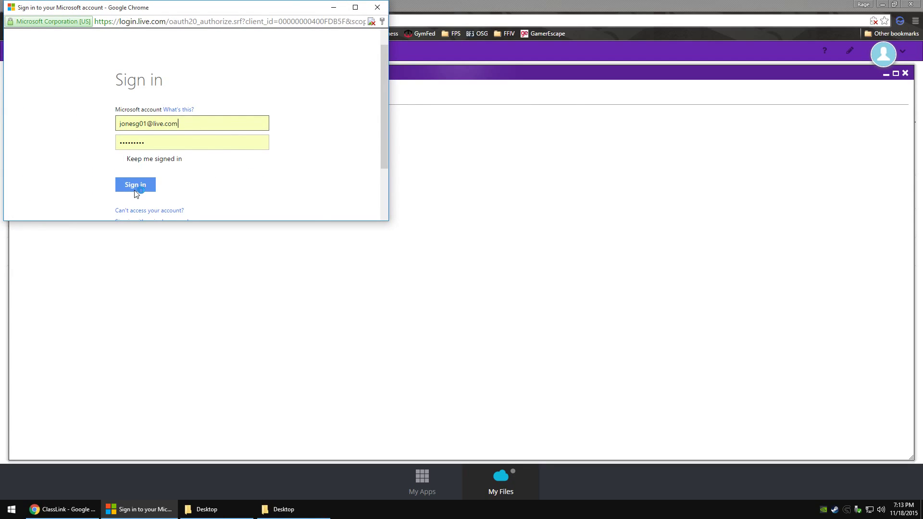
pyautogui.click(138, 186)
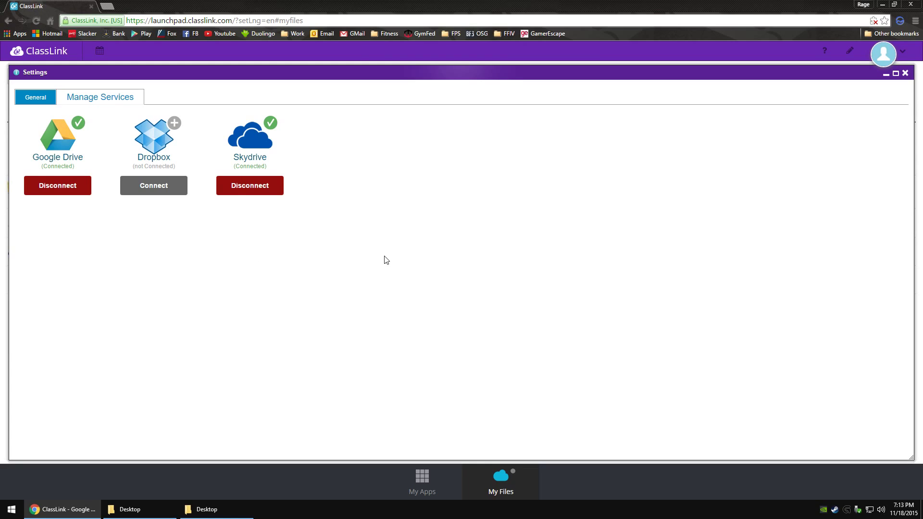
# Step: Close Settings, browse Skydrive's folders, spreadsheets, text files and PDF, then return to All Files and Folders
pyautogui.click(906, 77)
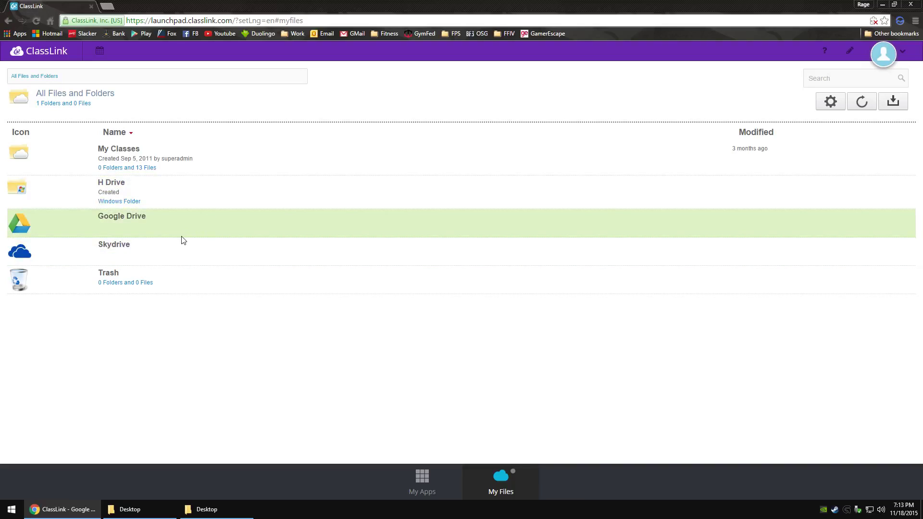
pyautogui.click(120, 252)
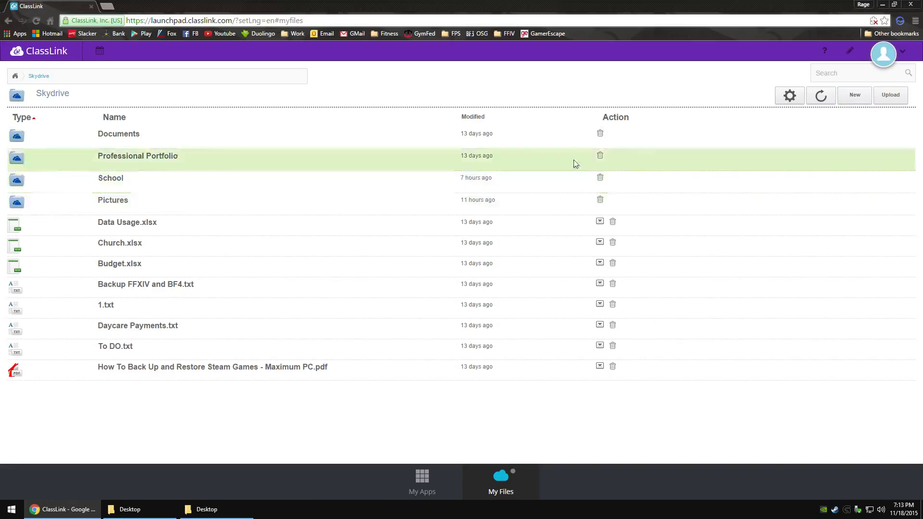
pyautogui.click(13, 78)
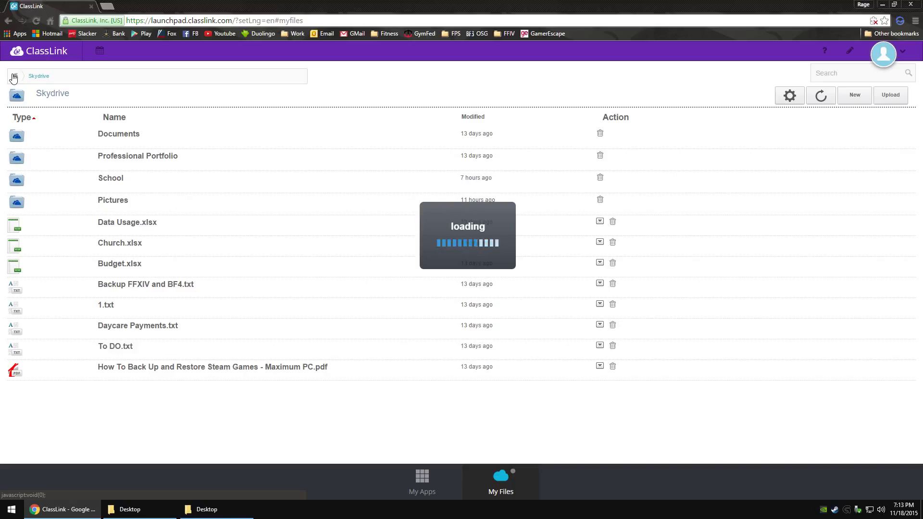